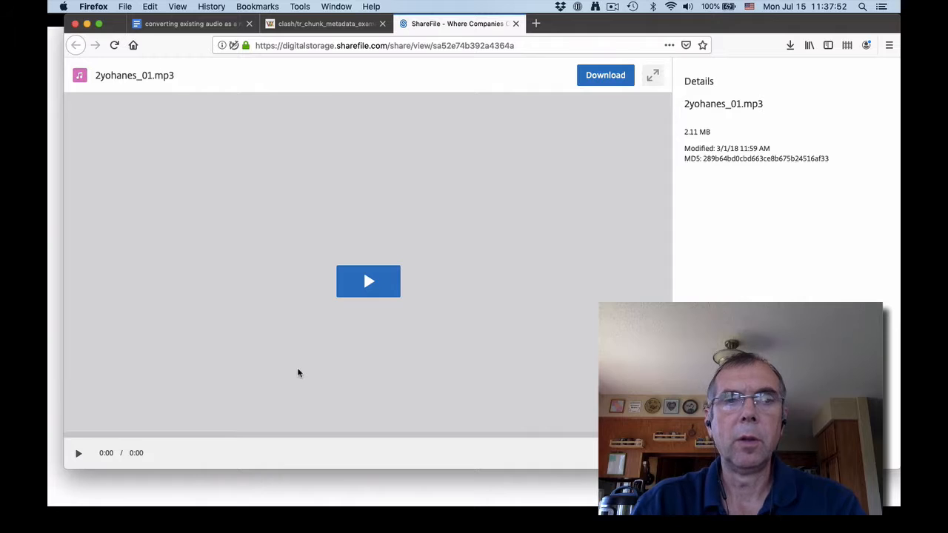
- Download 2yohanes_01.mp3 from the ShareFile page, saving it to disk, and show the saved file in its folder
{"action": "left_click", "coordinate": [603, 82]}
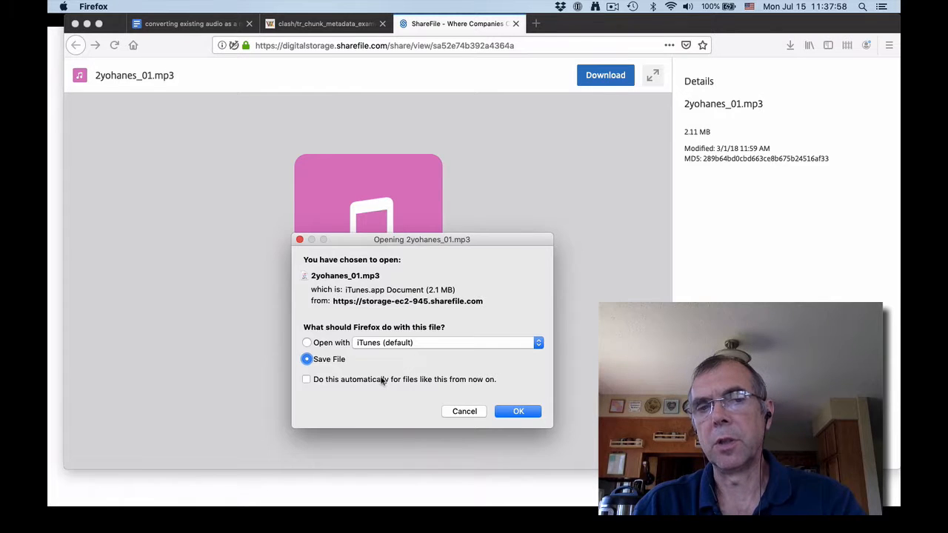
{"action": "left_click", "coordinate": [518, 412]}
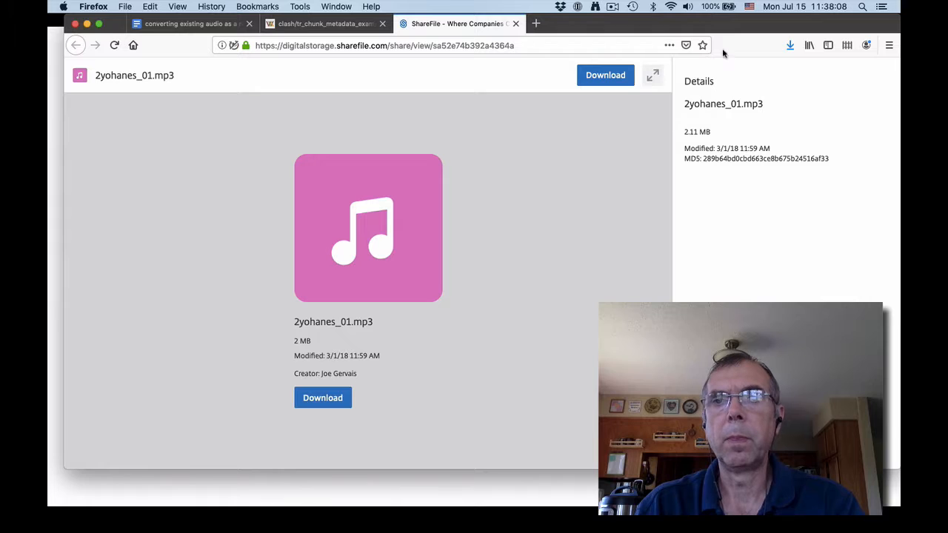
{"action": "left_click", "coordinate": [790, 45]}
{"action": "left_click", "coordinate": [787, 75]}
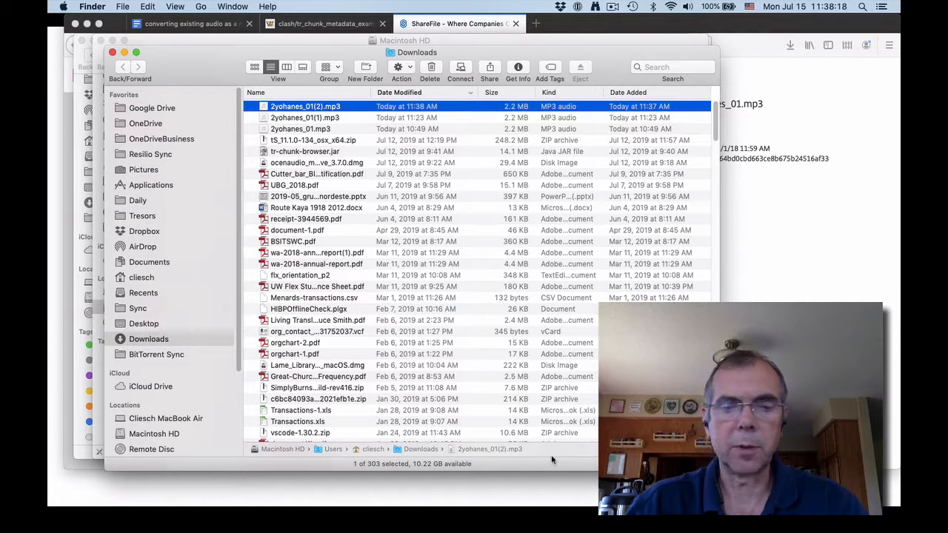
- Launch ocenaudio, load 2yohanes_01(2).mp3 from the Downloads folder into it, and make the editor full screen
{"action": "mouse_move", "coordinate": [899, 1]}
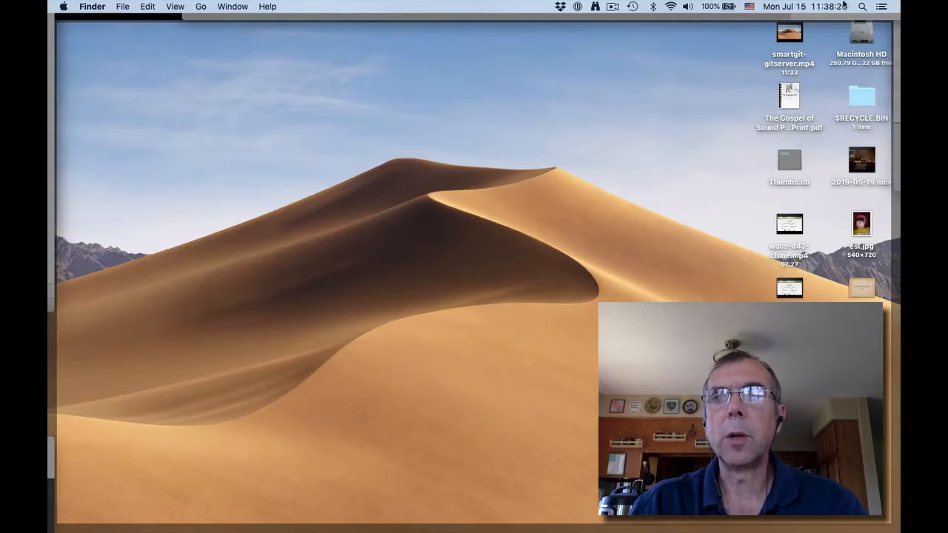
{"action": "left_click", "coordinate": [862, 6]}
{"action": "type", "text": "oce"}
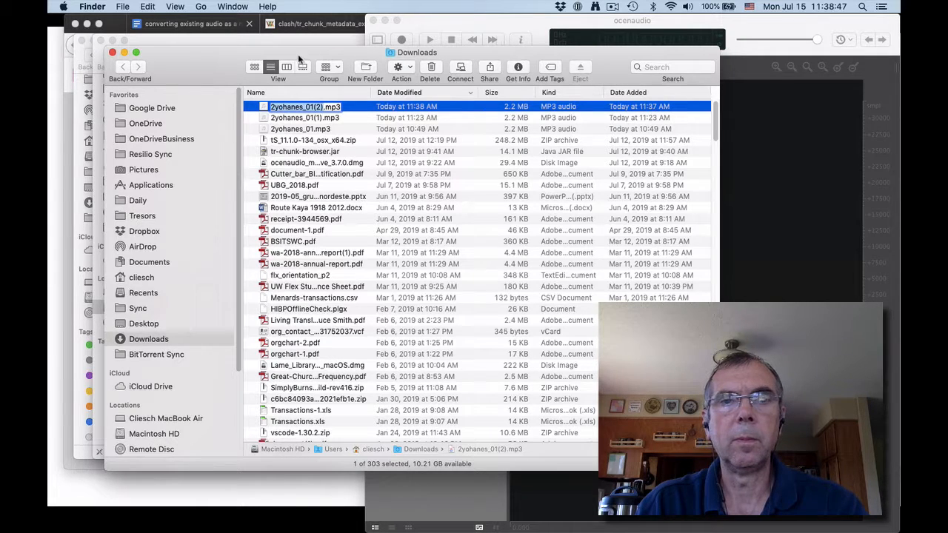
{"action": "left_click_drag", "start_coordinate": [296, 52], "coordinate": [708, 78]}
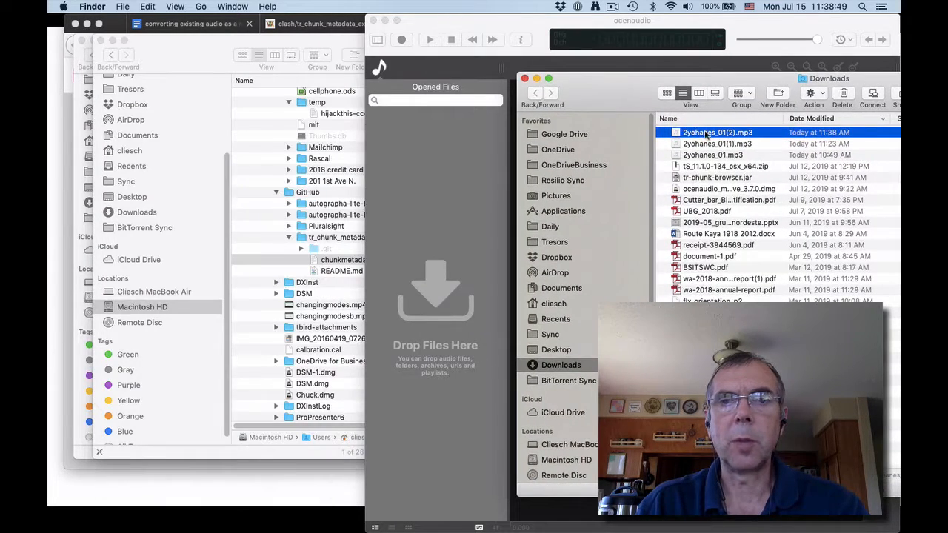
{"action": "left_click_drag", "start_coordinate": [705, 134], "coordinate": [457, 225]}
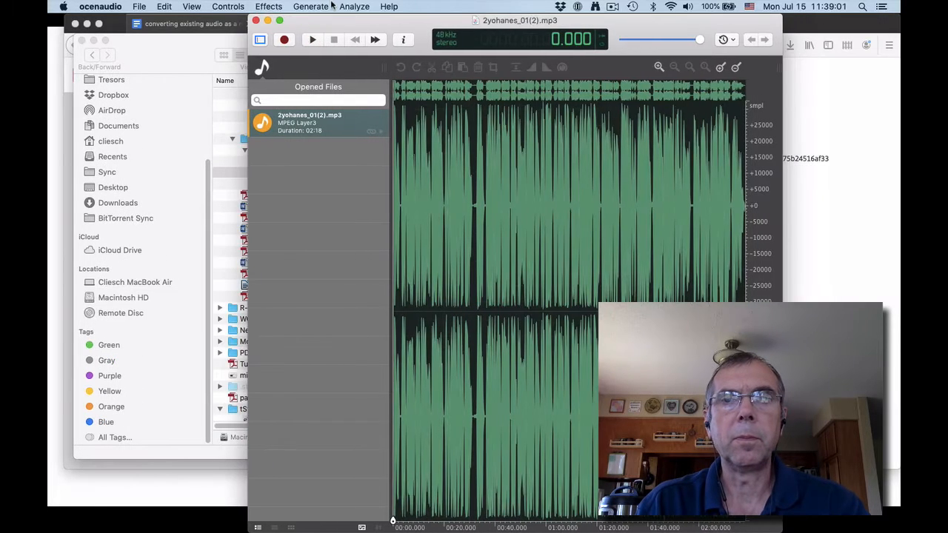
{"action": "left_click", "coordinate": [279, 20]}
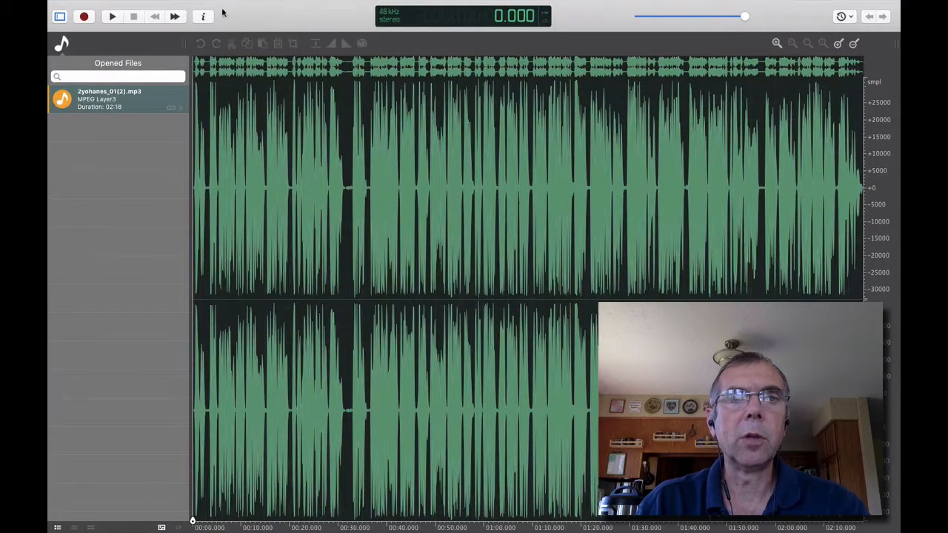
- In the audio properties, fill Artist with the text file's metadata line for anthology nt, language id, version ulb, book 64, chapter 1, verses 1 to 13
{"action": "left_click", "coordinate": [203, 16]}
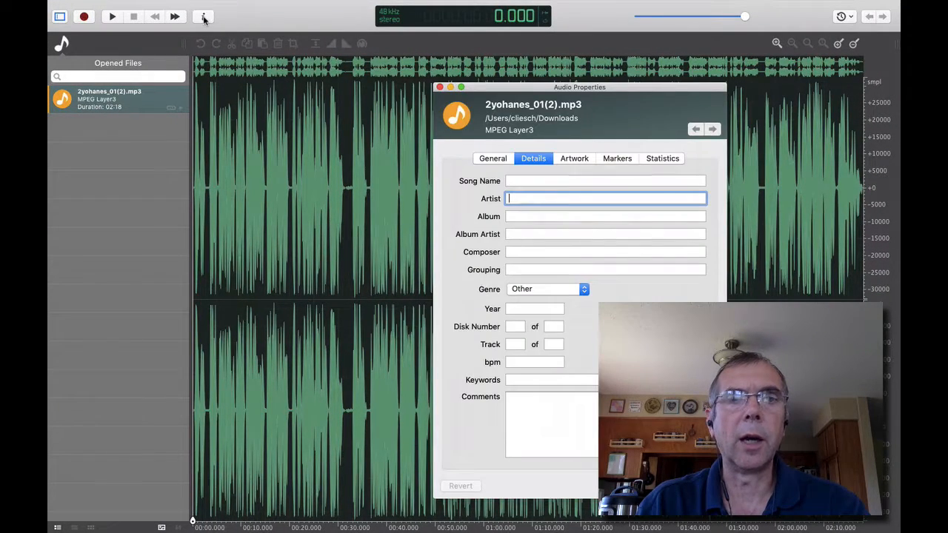
{"action": "left_click", "coordinate": [491, 159]}
{"action": "left_click", "coordinate": [532, 161]}
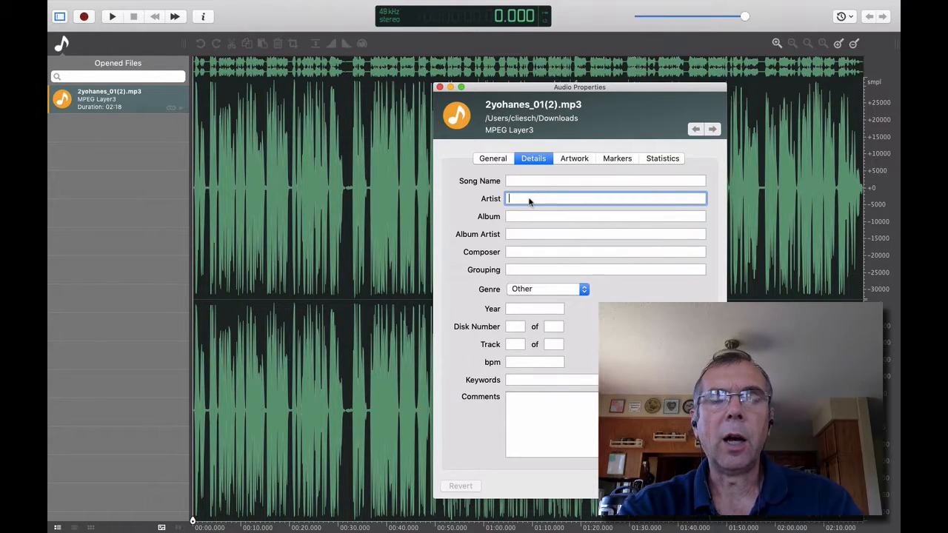
{"action": "key", "text": "super+Tab"}
{"action": "key", "text": "super+Tab"}
{"action": "key", "text": "super+Tab"}
{"action": "key", "text": "super+Tab"}
{"action": "key", "text": "super+Tab"}
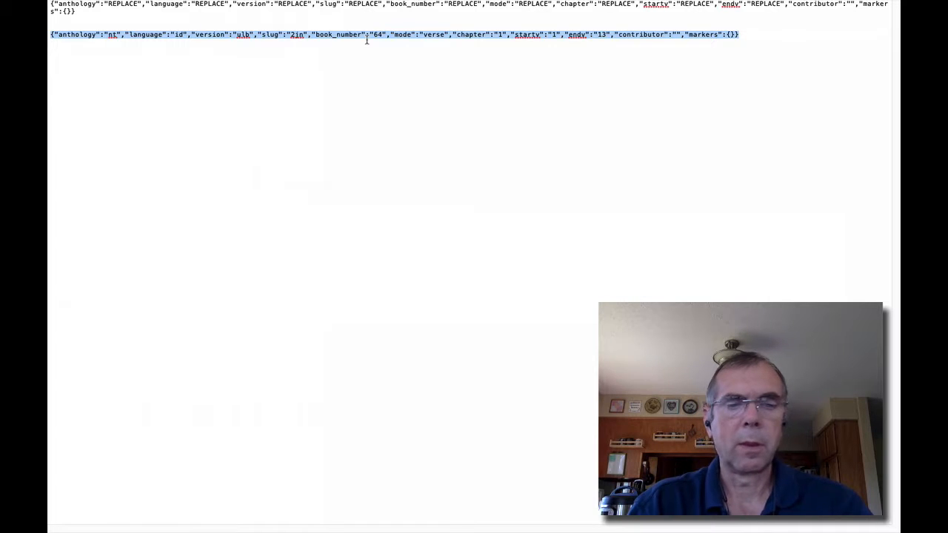
{"action": "key", "text": "super+Tab"}
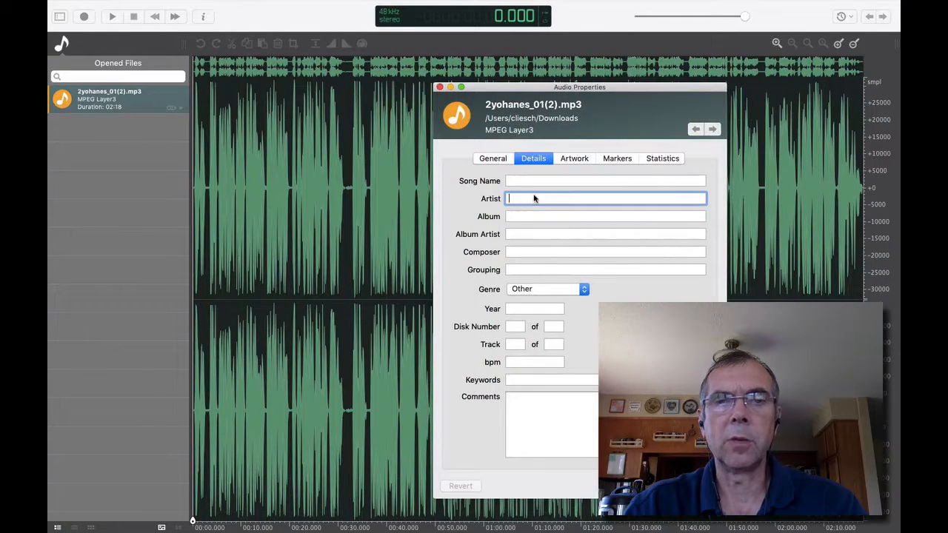
{"action": "key", "text": "super+v"}
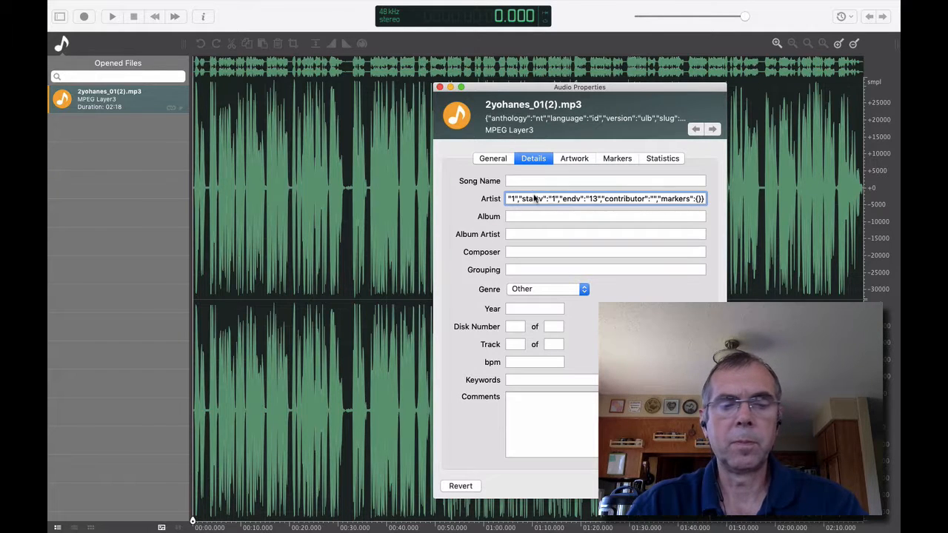
- Review the metadata template and its filled-in example in the text file, along with the Bible book number table, and return to ocenaudio
{"action": "key", "text": "super+Tab"}
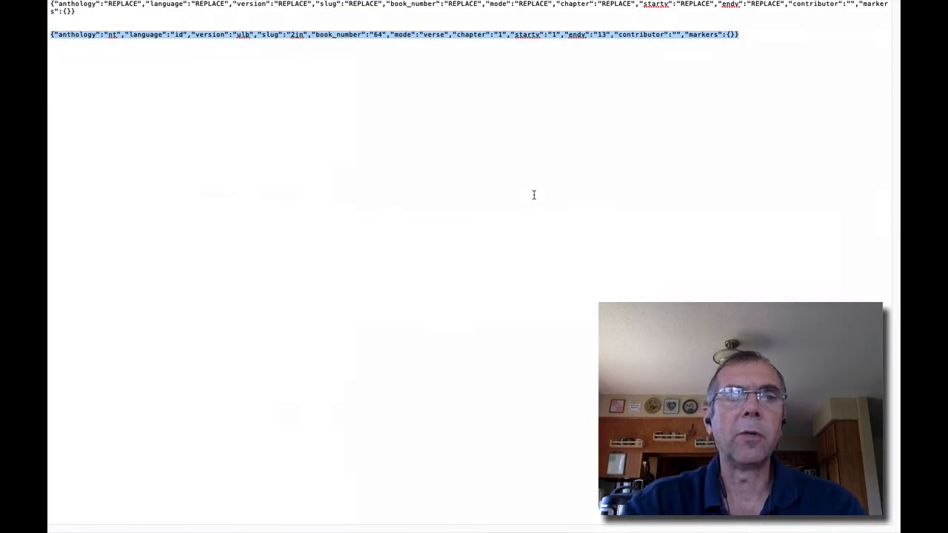
{"action": "left_click", "coordinate": [148, 58]}
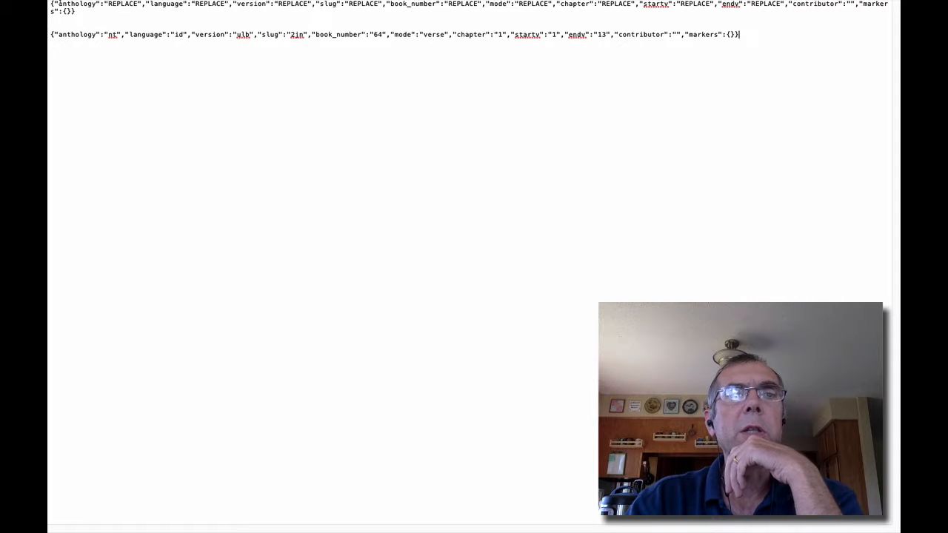
{"action": "triple_click", "coordinate": [79, 11]}
{"action": "left_click", "coordinate": [92, 18]}
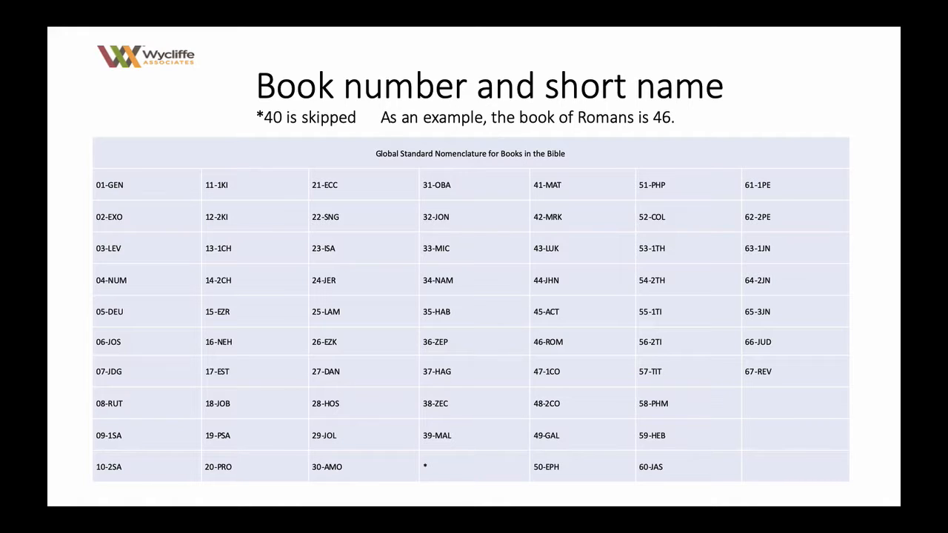
{"action": "key", "text": "super+Tab"}
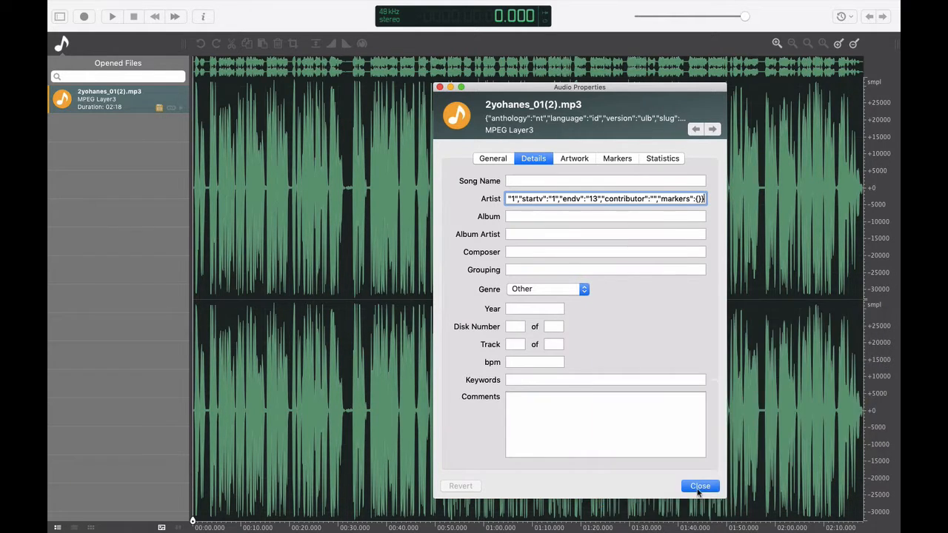
- Close the audio properties, reopen them to check the metadata in the Artist field, and close them again
{"action": "left_click", "coordinate": [697, 489]}
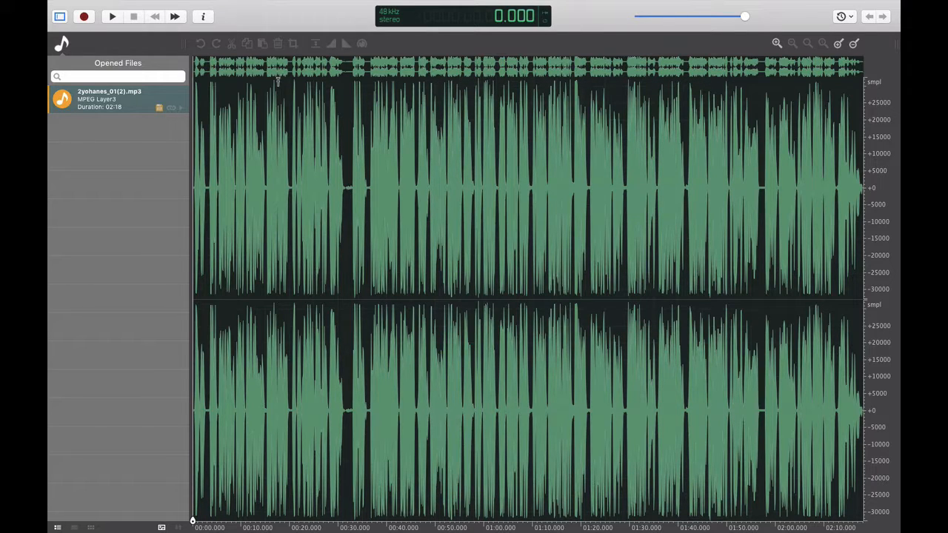
{"action": "left_click", "coordinate": [203, 17]}
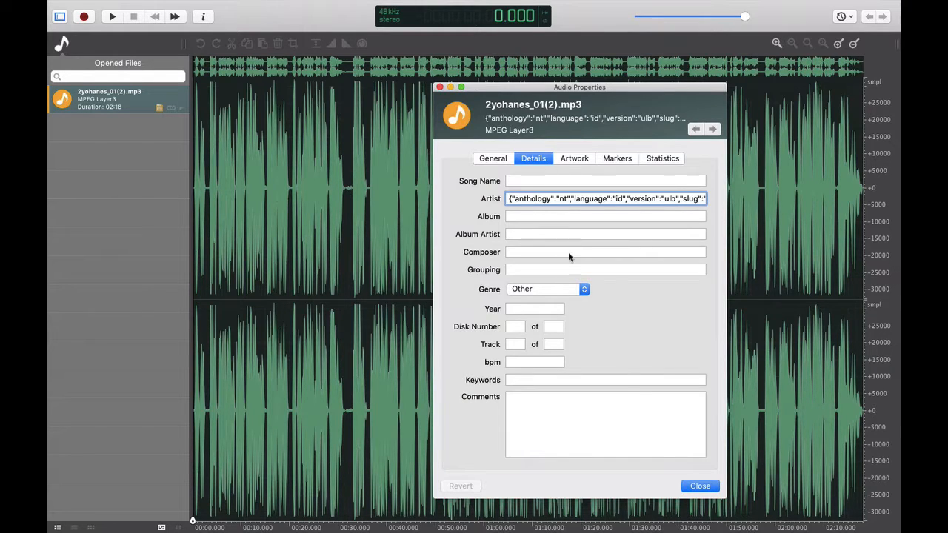
{"action": "left_click", "coordinate": [698, 486]}
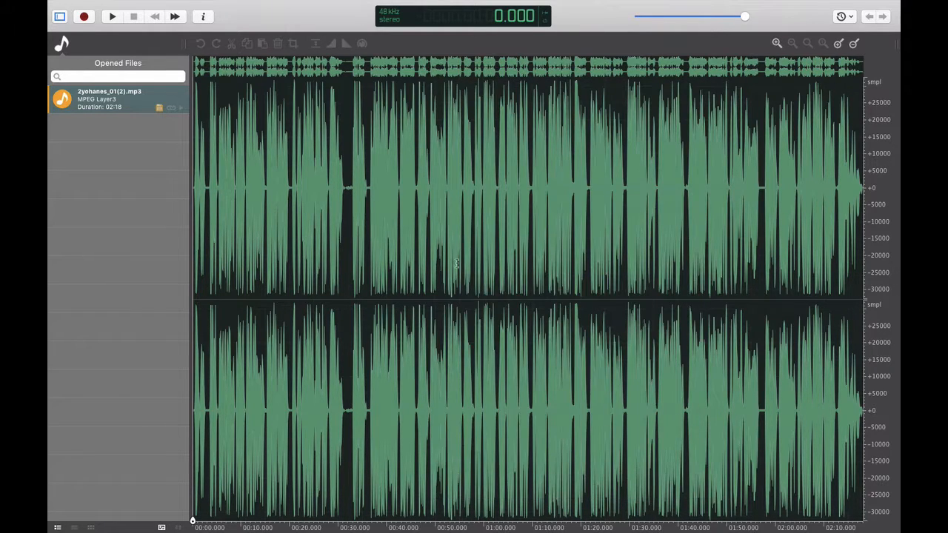
- Convert the audio to a 44100 Hz sample rate and 1 channel (mono)
{"action": "left_click", "coordinate": [390, 22]}
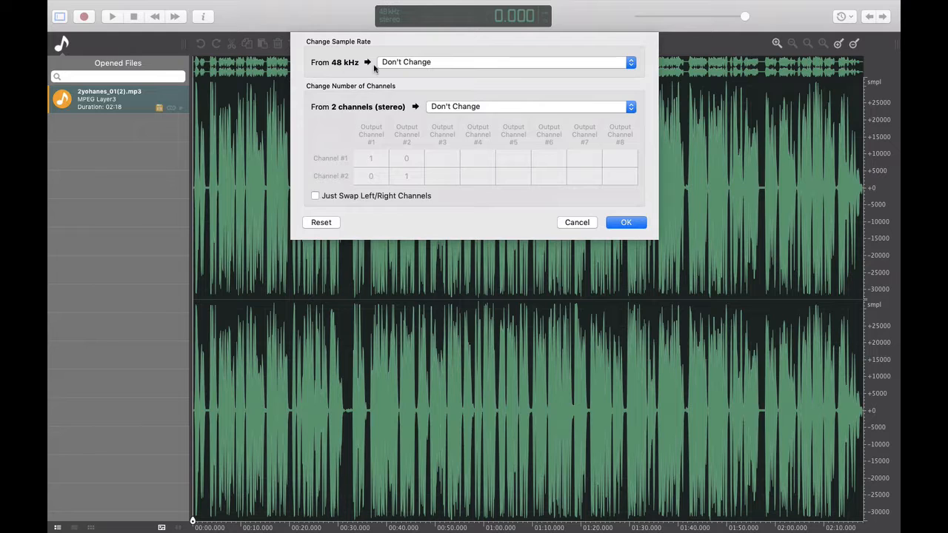
{"action": "left_click", "coordinate": [409, 64]}
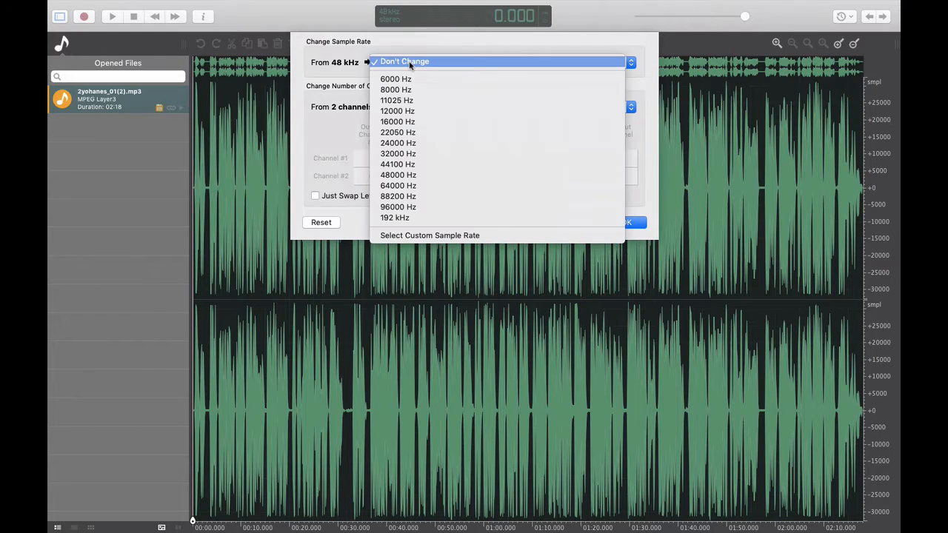
{"action": "left_click", "coordinate": [427, 164]}
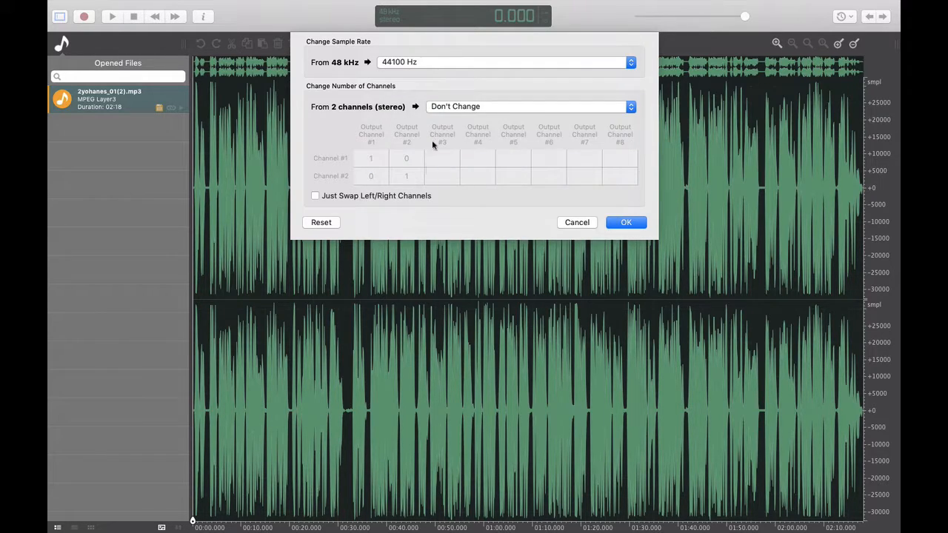
{"action": "left_click", "coordinate": [491, 109]}
{"action": "left_click", "coordinate": [479, 124]}
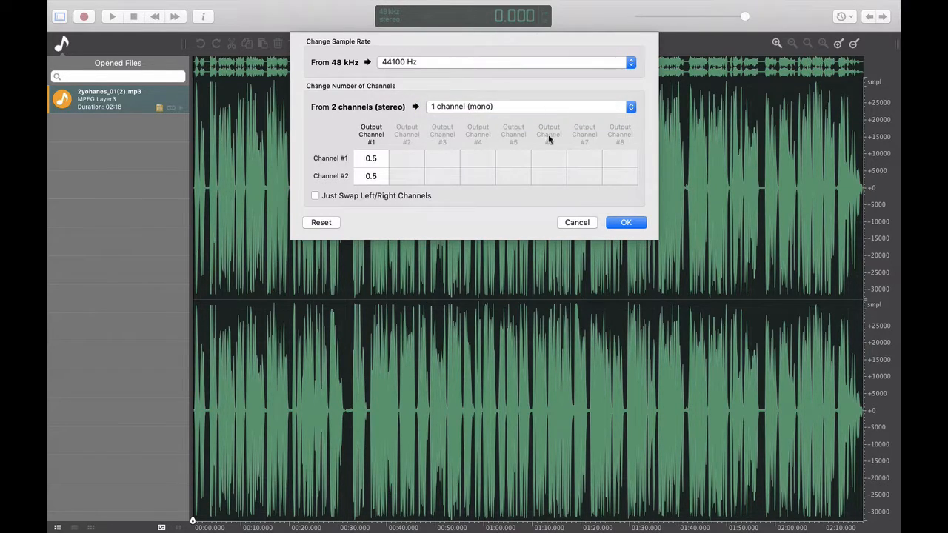
{"action": "left_click", "coordinate": [614, 223]}
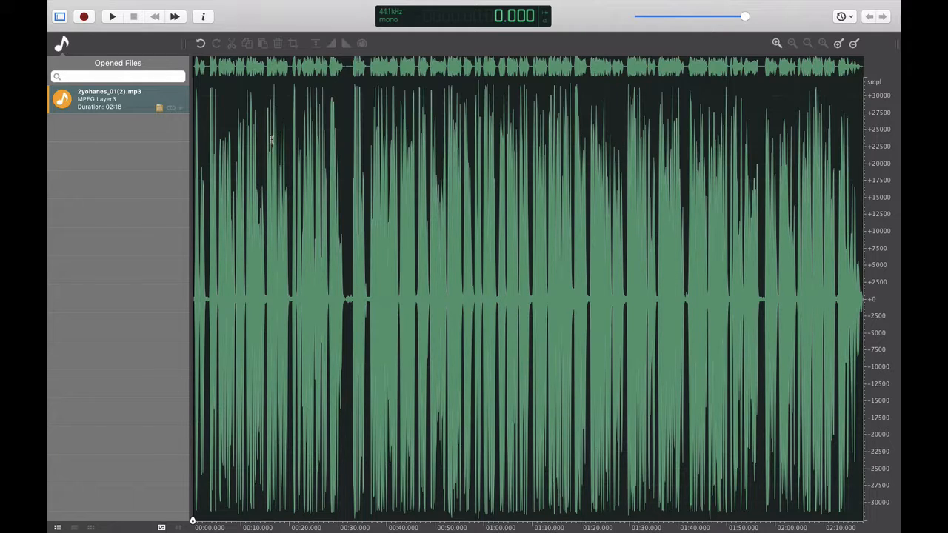
- Play the opening of the audio and add a marker named 1 at about 3.05 seconds, in the first pause
{"action": "key", "text": "space"}
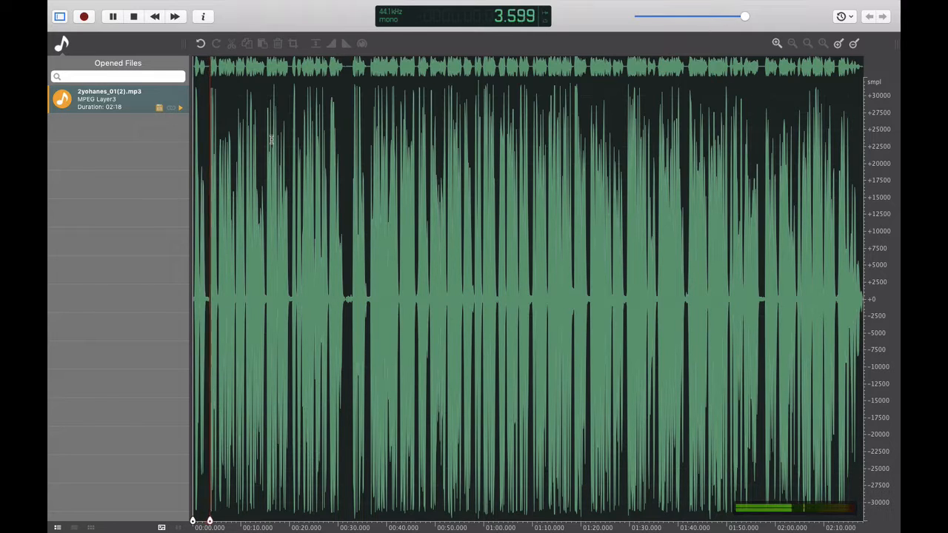
{"action": "key", "text": "space"}
{"action": "left_click", "coordinate": [253, 185]}
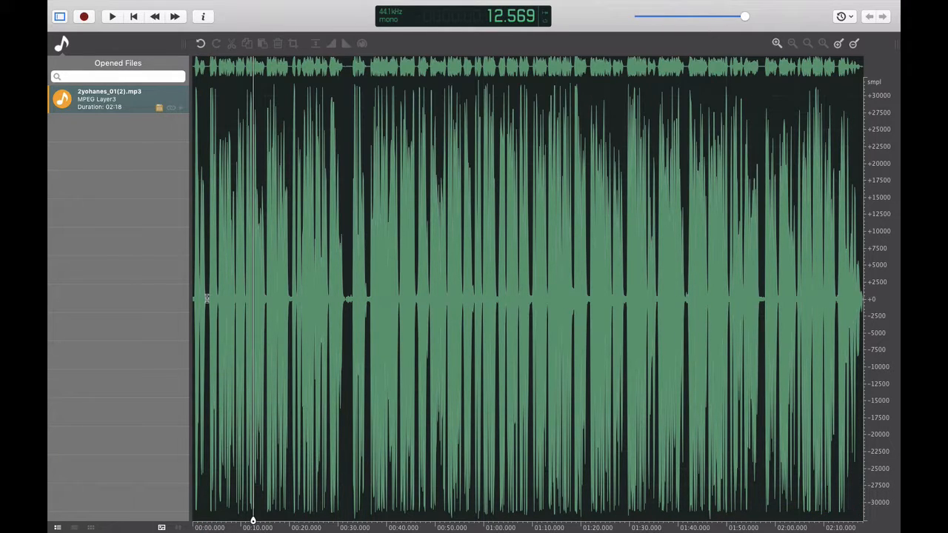
{"action": "left_click", "coordinate": [206, 299]}
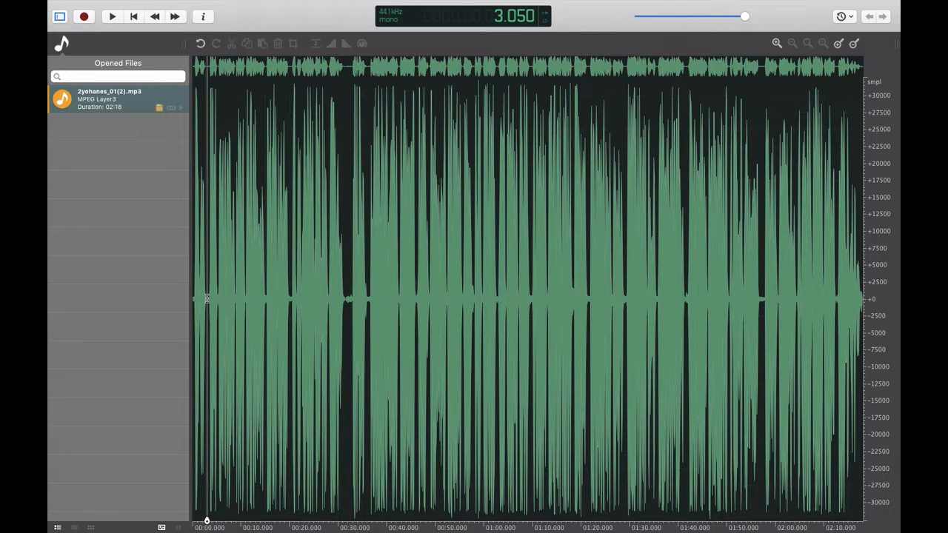
{"action": "key", "text": "m"}
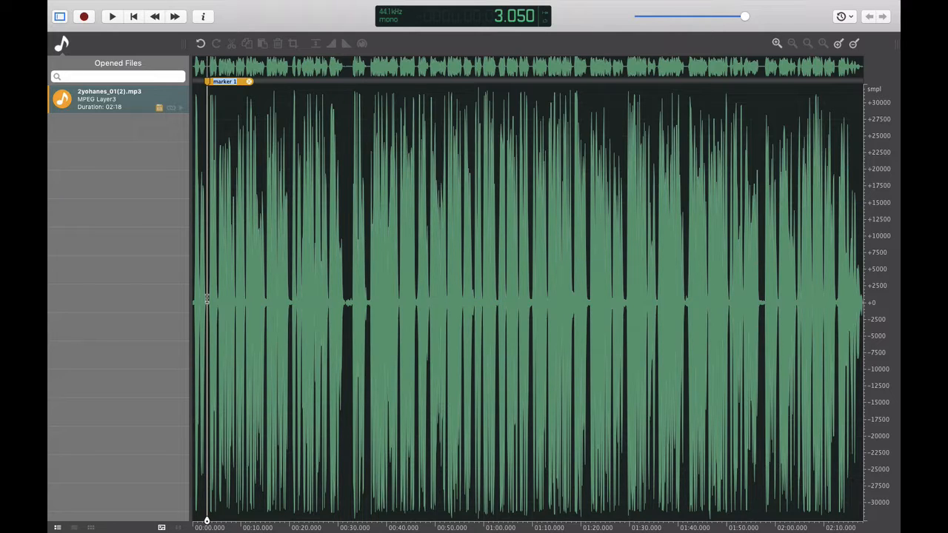
{"action": "type", "text": "1"}
{"action": "key", "text": "Return"}
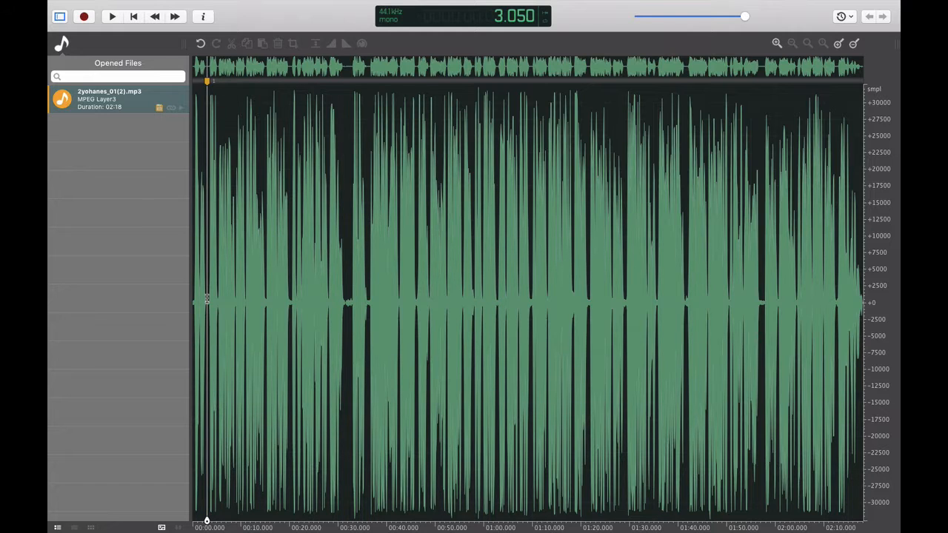